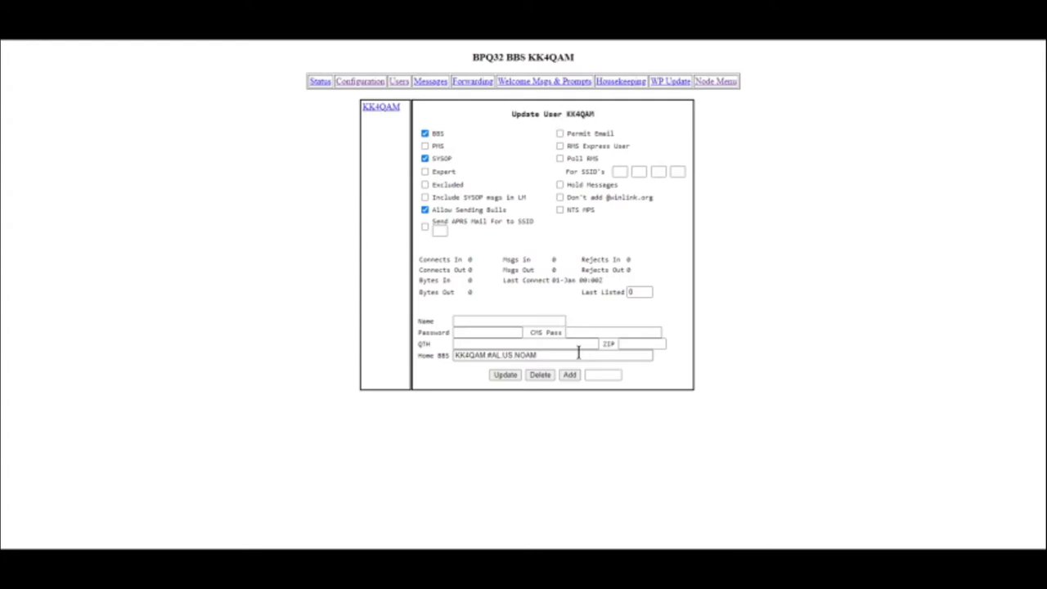
- Save the existing sysop user's record and add a new user with the call sign AB1CD
{"action": "left_click", "coordinate": [576, 332]}
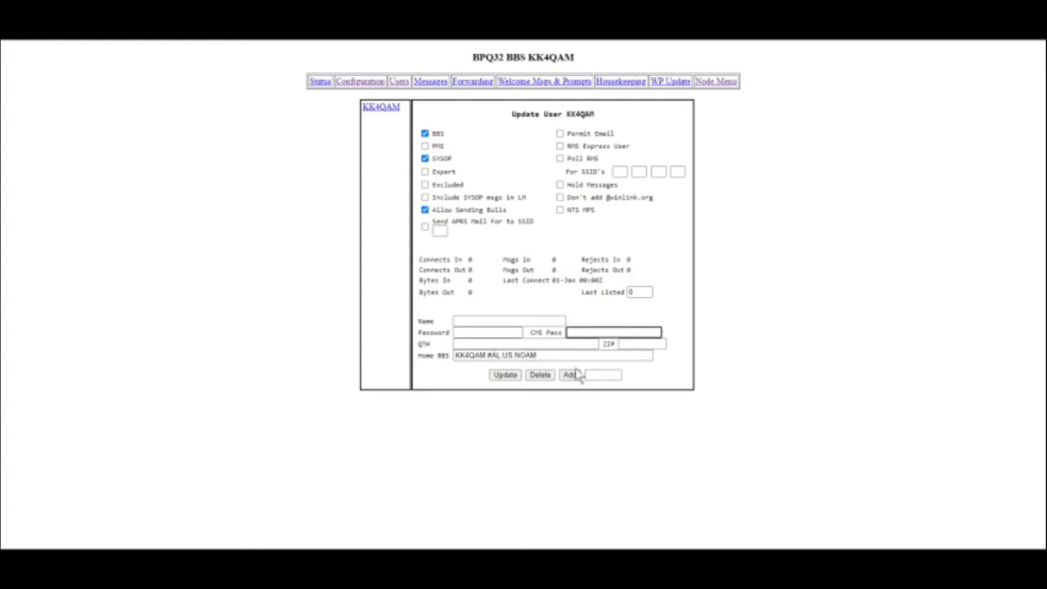
{"action": "left_click", "coordinate": [505, 376]}
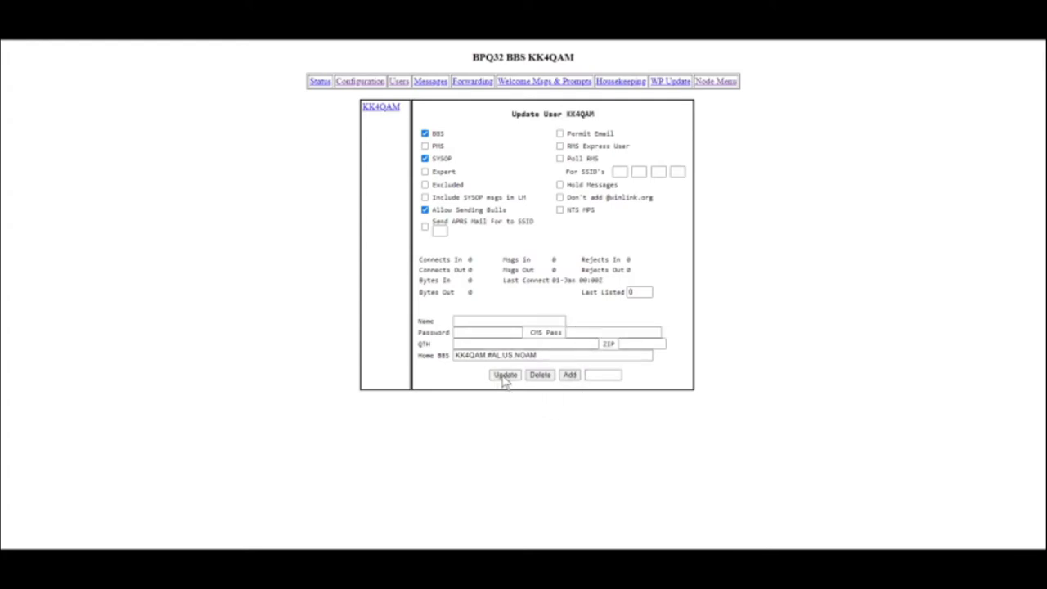
{"action": "left_click", "coordinate": [594, 376]}
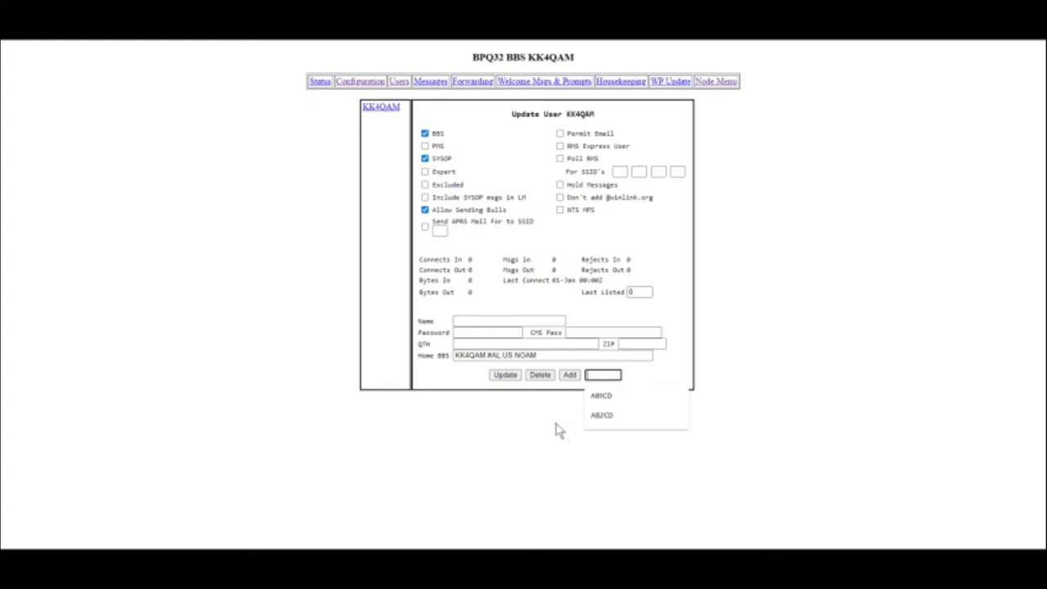
{"action": "left_click", "coordinate": [597, 398]}
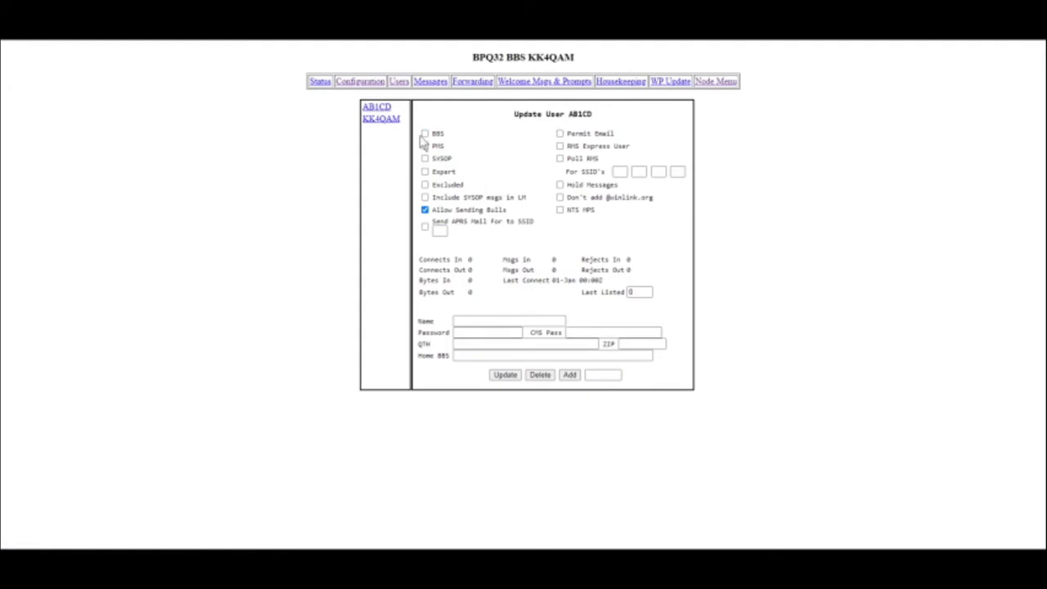
- Mark user AB1CD as a BBS, set its Home BBS to AB1CD.#AZ.US.NOAM and update the record
{"action": "left_click", "coordinate": [425, 135]}
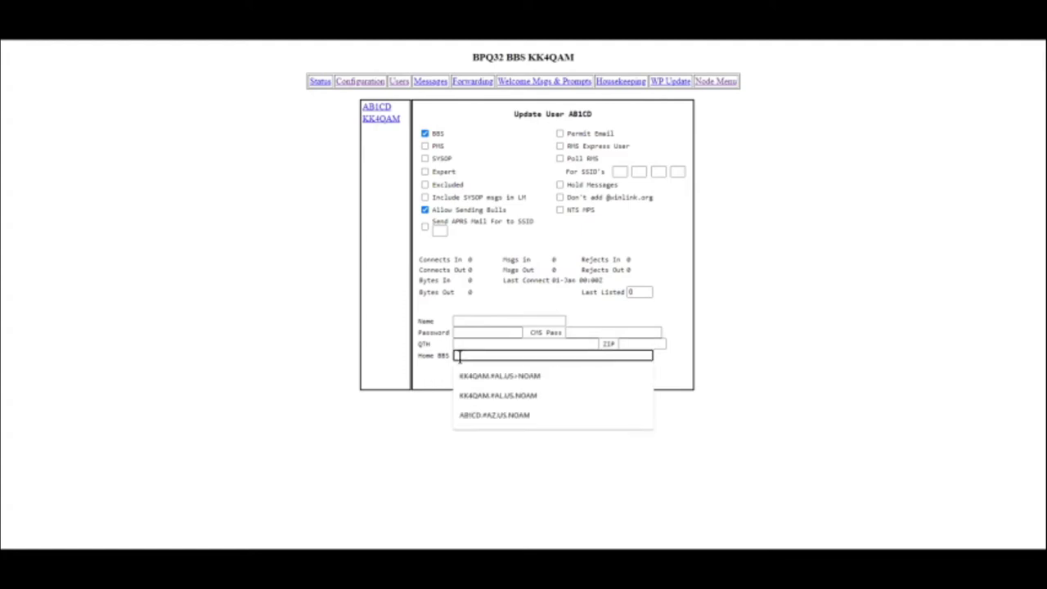
{"action": "left_click", "coordinate": [479, 415]}
{"action": "left_click_drag", "start_coordinate": [457, 355], "coordinate": [495, 352]}
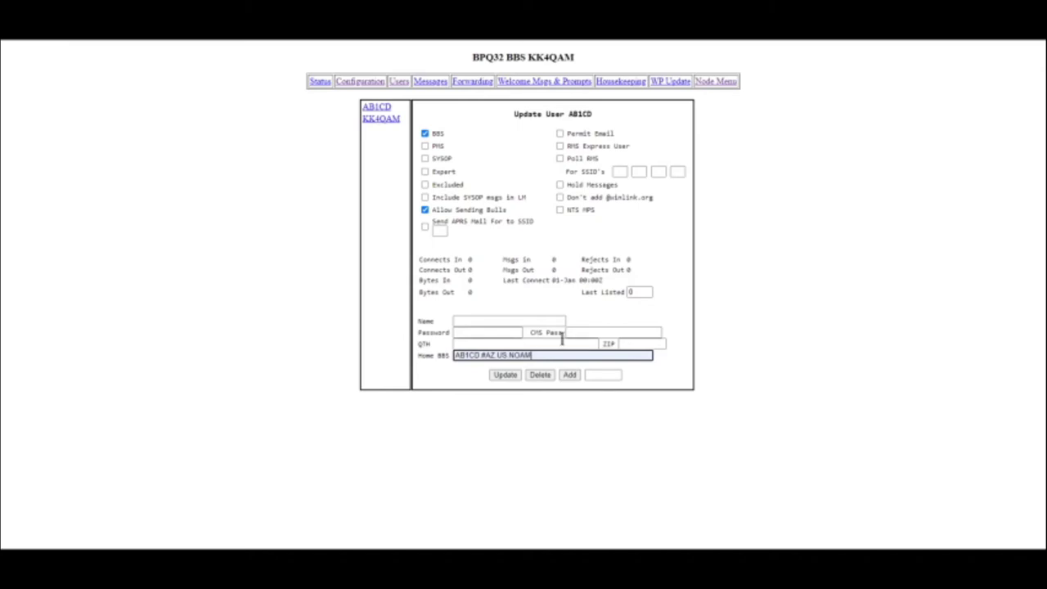
{"action": "left_click", "coordinate": [505, 376]}
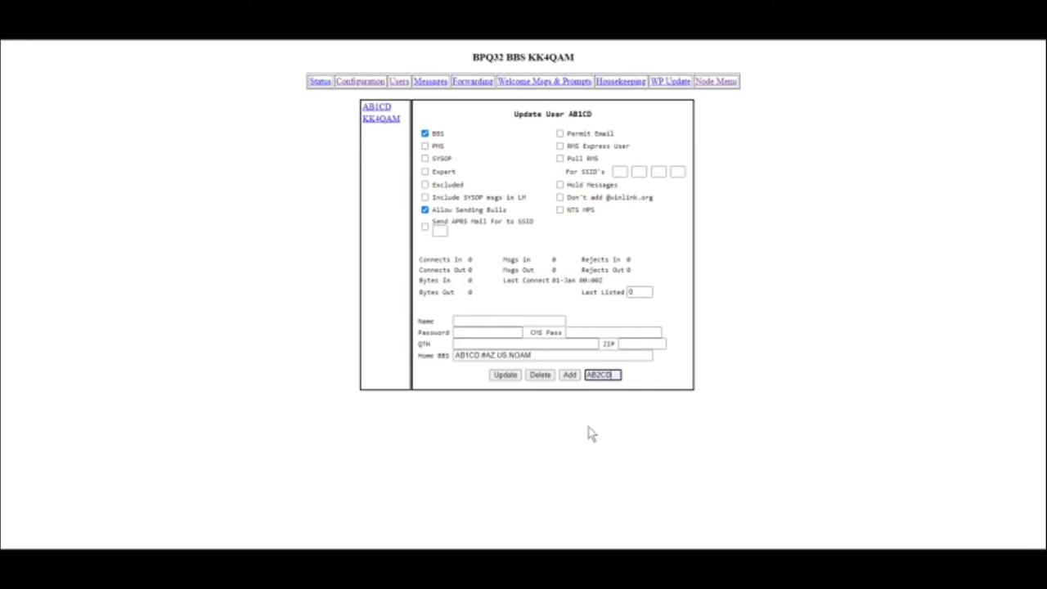
- Add user AB2CD, mark it as a BBS with Home BBS AB1CD.#AZ.US.NOAM, and update the record
{"action": "left_click", "coordinate": [569, 375]}
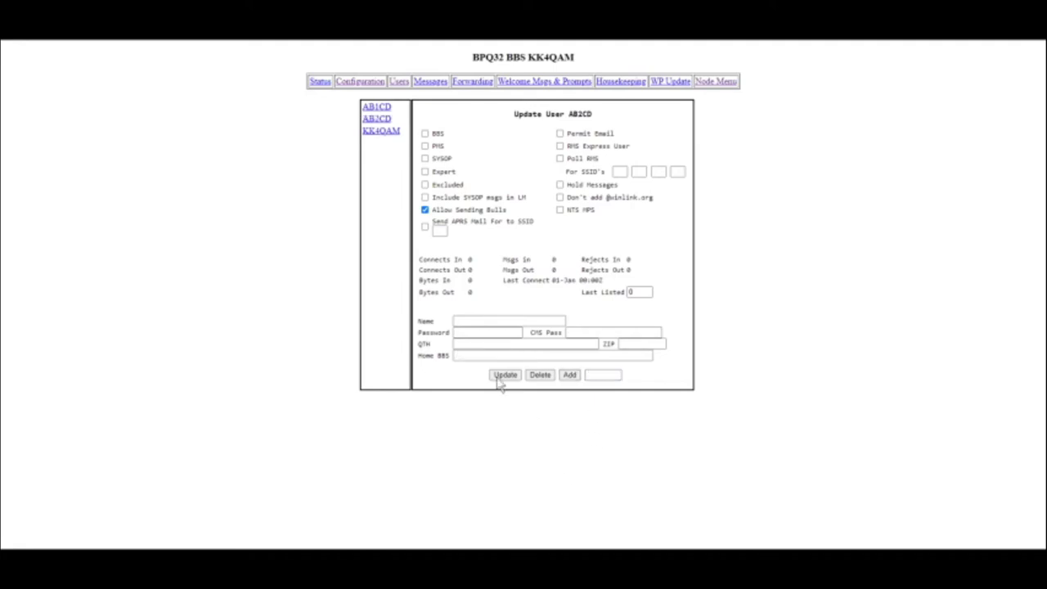
{"action": "left_click", "coordinate": [425, 134]}
{"action": "left_click", "coordinate": [458, 358]}
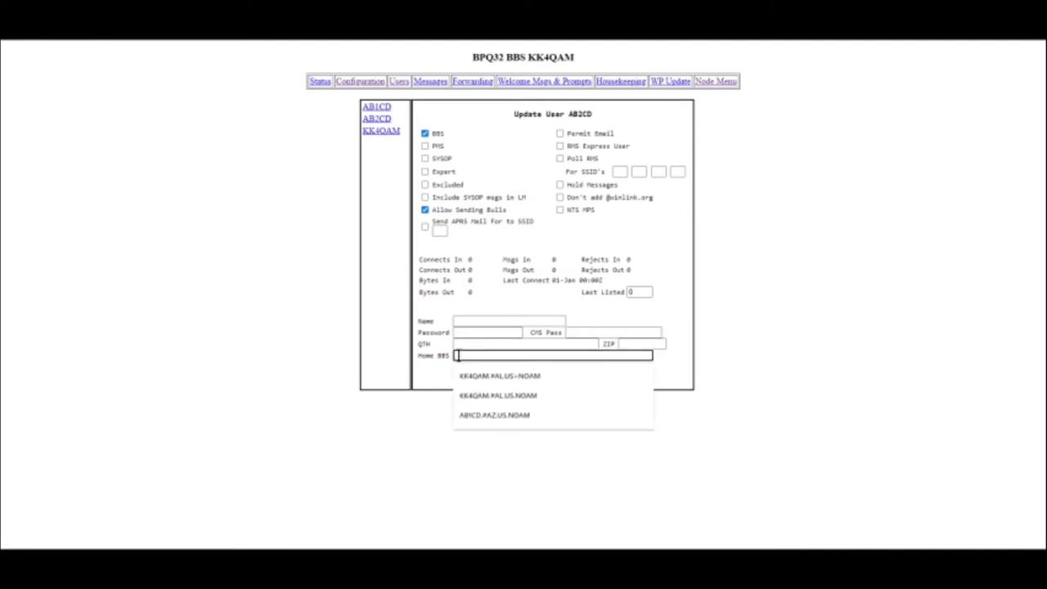
{"action": "left_click", "coordinate": [466, 417]}
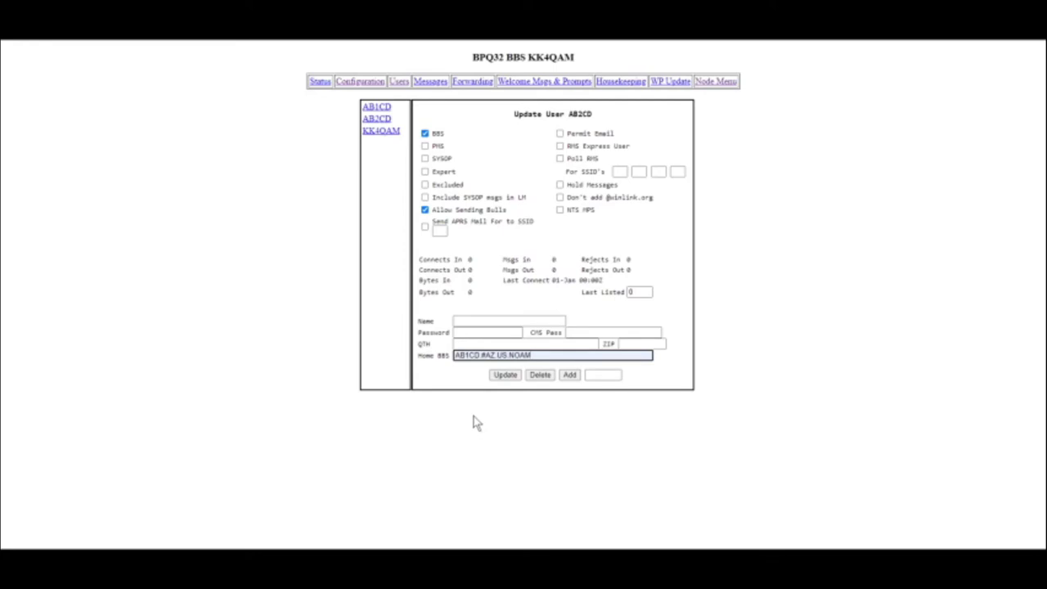
{"action": "left_click", "coordinate": [506, 375]}
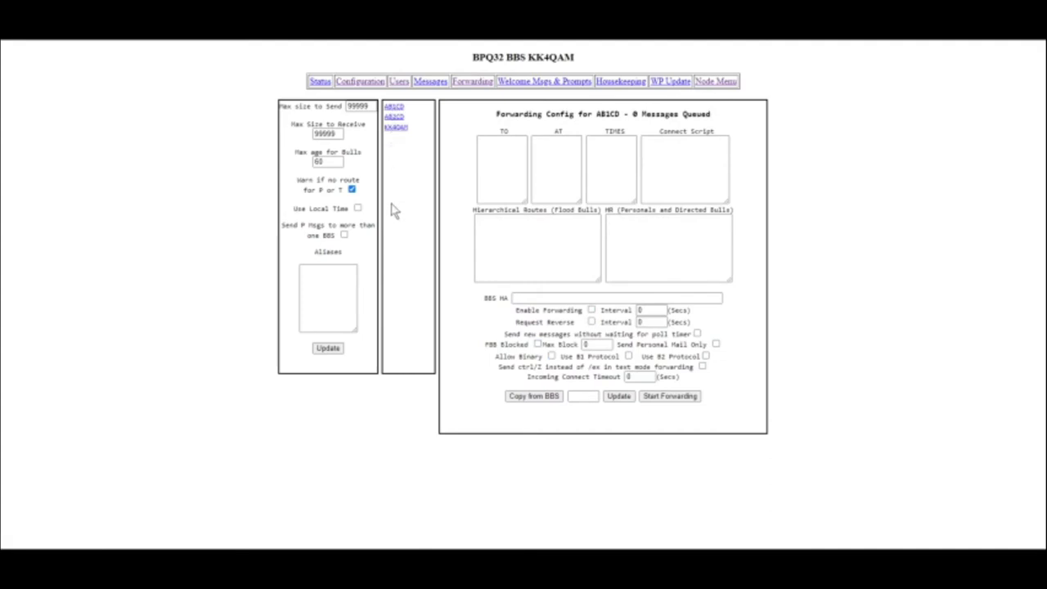
- In the partner BBS's forwarding configuration, set TO to WW and the connect script to Attach 3, Pause 4, C AB1CD-1
{"action": "left_click", "coordinate": [488, 141]}
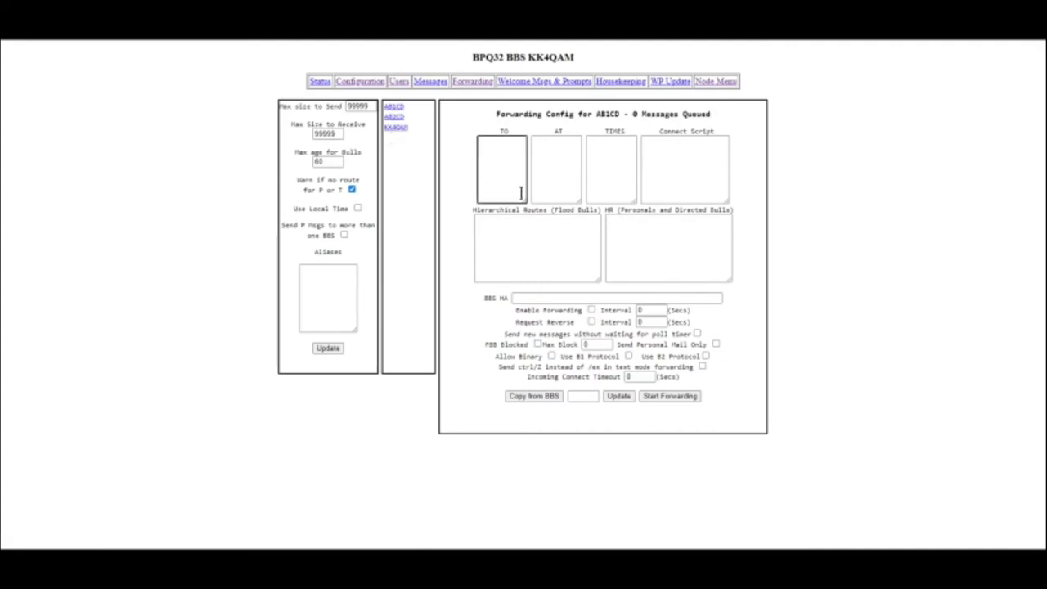
{"action": "type", "text": "GB"}
{"action": "left_click", "coordinate": [663, 143]}
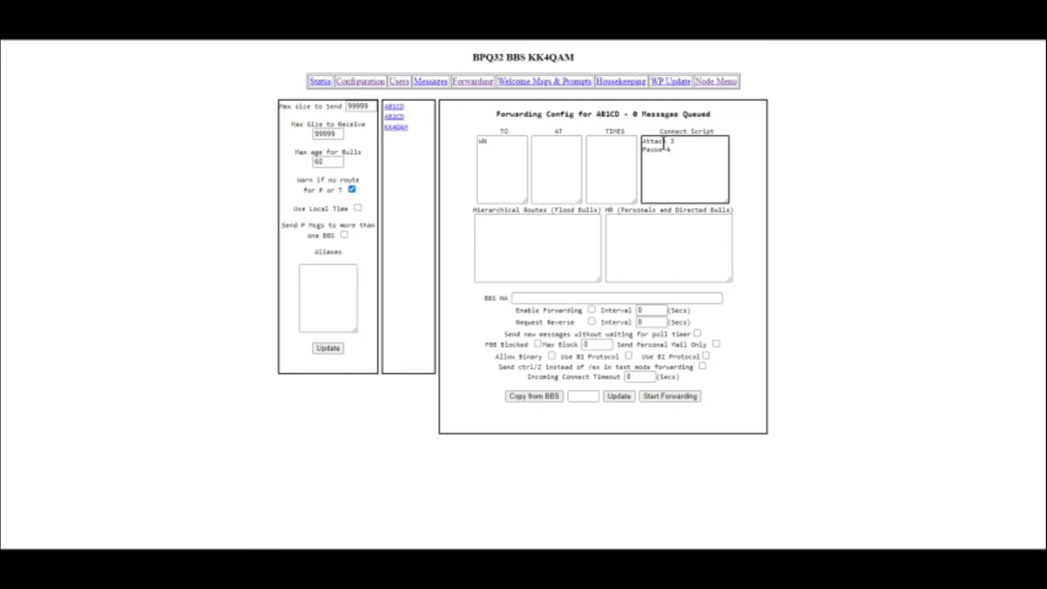
{"action": "key", "text": "Return"}
{"action": "key", "text": "BackSpace"}
{"action": "key", "text": "BackSpace"}
{"action": "key", "text": "BackSpace"}
{"action": "key", "text": "BackSpace"}
{"action": "key", "text": "BackSpace"}
{"action": "key", "text": "BackSpace"}
{"action": "key", "text": "BackSpace"}
{"action": "key", "text": "BackSpace"}
{"action": "key", "text": "BackSpace"}
{"action": "type", "text": "P"}
{"action": "type", "text": "AB"}
{"action": "type", "text": "2CD"}
{"action": "type", "text": "-1"}
- Enter AB1CD.#AZ.US.NOAM as the flood bulletin route, and reuse it for the personals and directed route and the BBS HA
{"action": "left_click", "coordinate": [491, 224]}
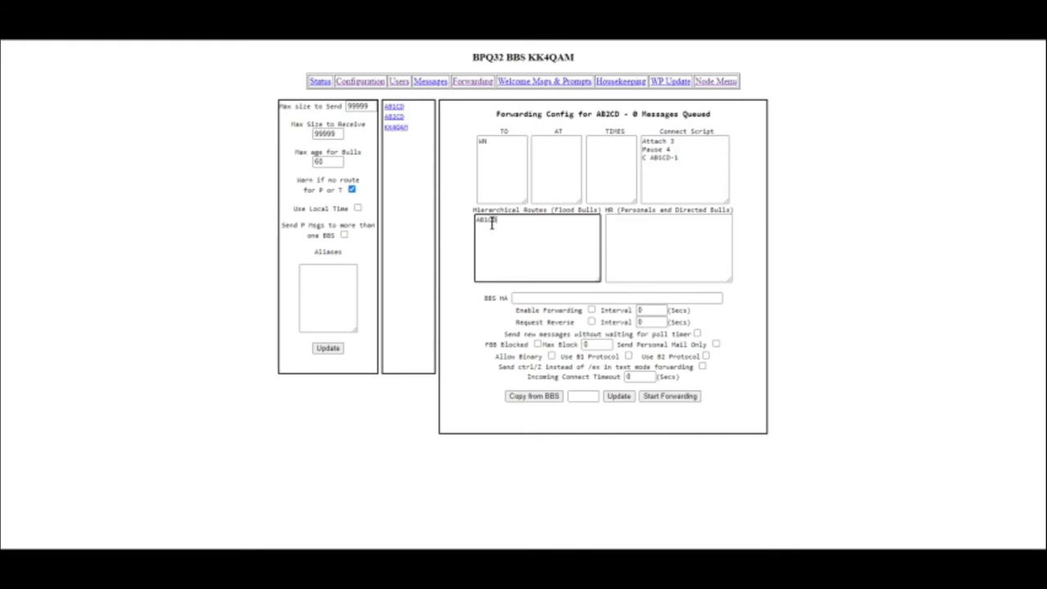
{"action": "type", "text": ".#AZ.US.NOAM"}
{"action": "triple_click", "coordinate": [491, 225]}
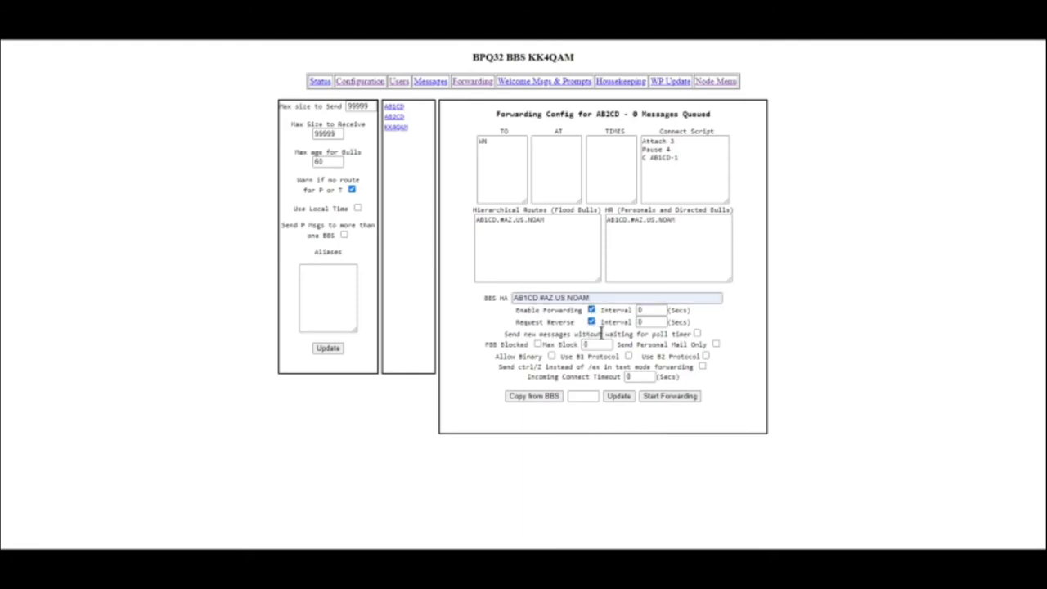
- Enable forwarding and reverse requests with 21600-second intervals, and set Max Block to 10000
{"action": "left_click", "coordinate": [642, 310]}
{"action": "type", "text": "21600"}
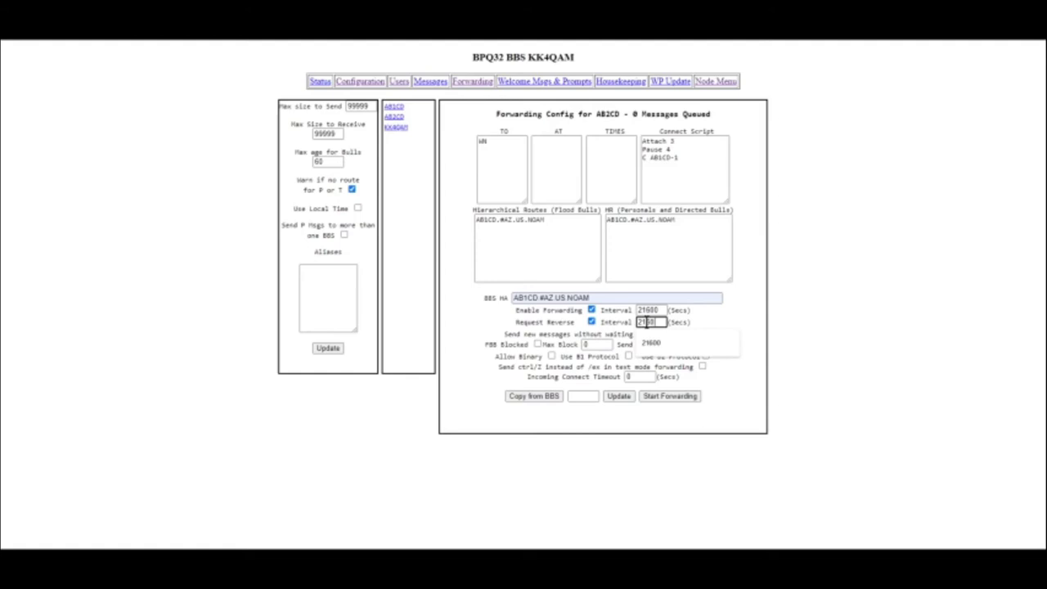
{"action": "double_click", "coordinate": [608, 345]}
{"action": "type", "text": "10000"}
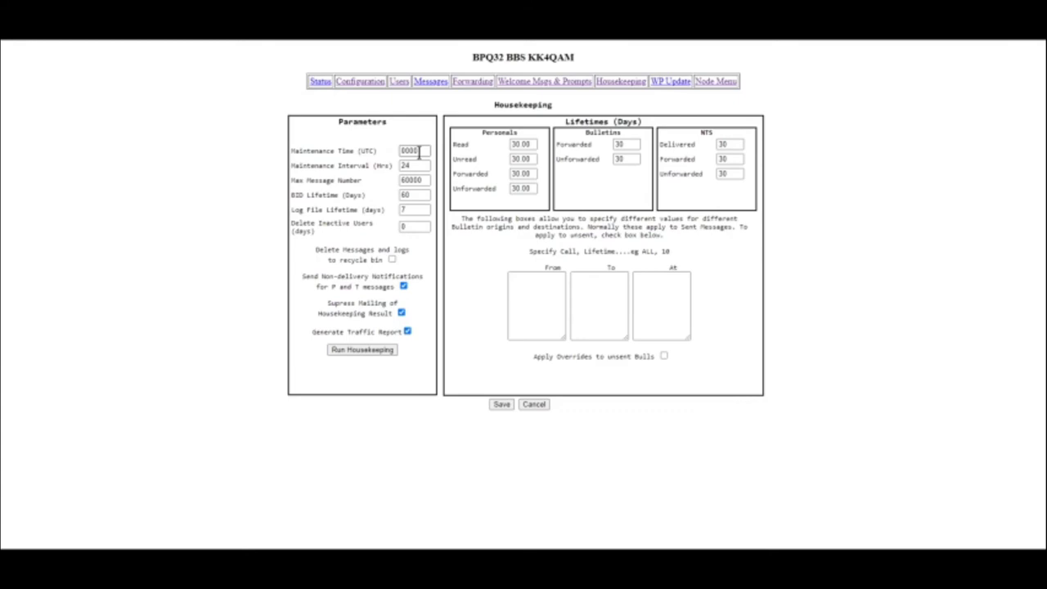
- Set the housekeeping maintenance time to 1800 UTC and open the White Pages records
{"action": "double_click", "coordinate": [419, 152]}
{"action": "type", "text": "1800"}
{"action": "left_click", "coordinate": [668, 81]}
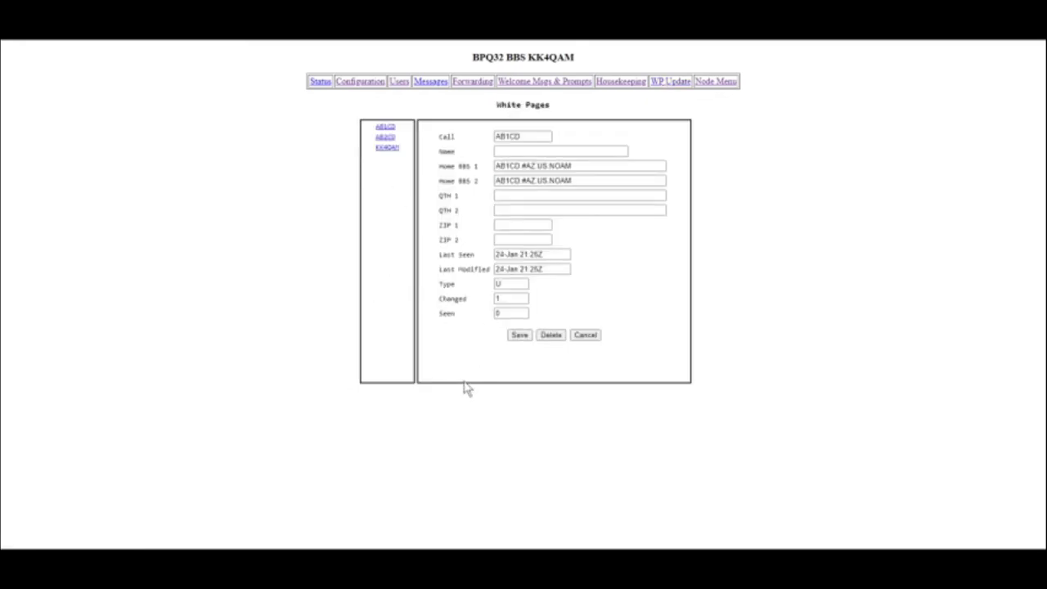